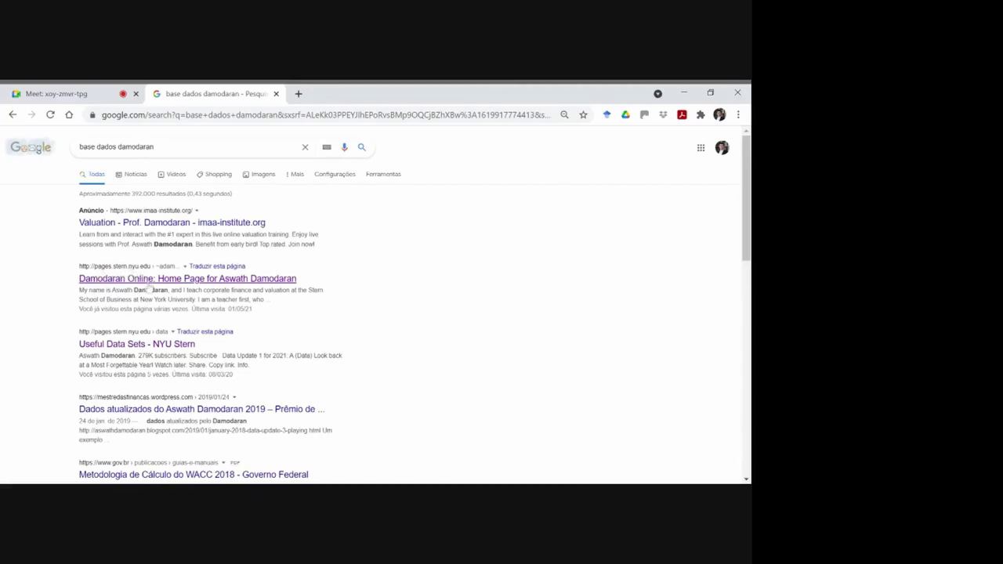
# - Open the Damodaran Online home page from the search results and go to its Current Data listing
pyautogui.click(149, 284)
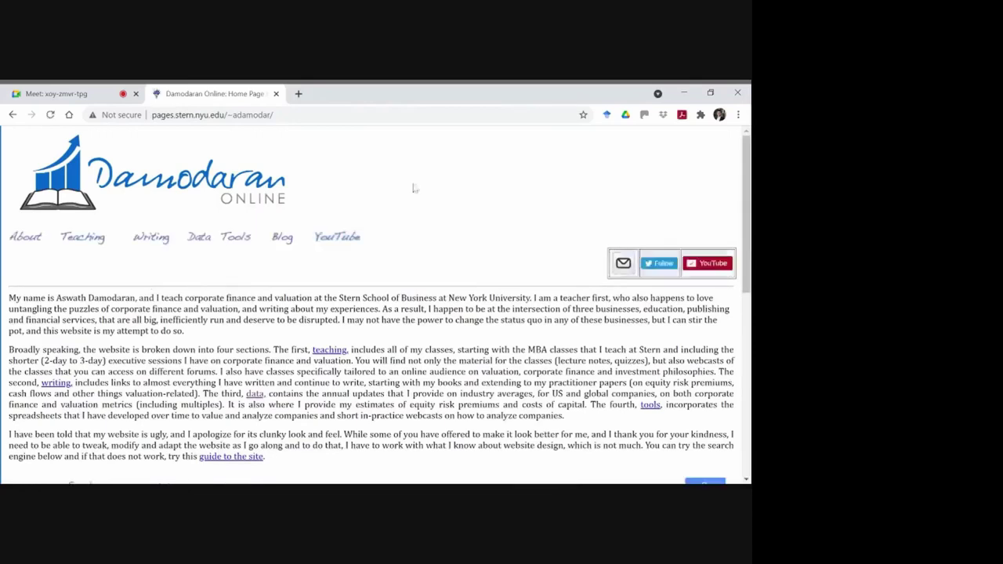
pyautogui.click(198, 245)
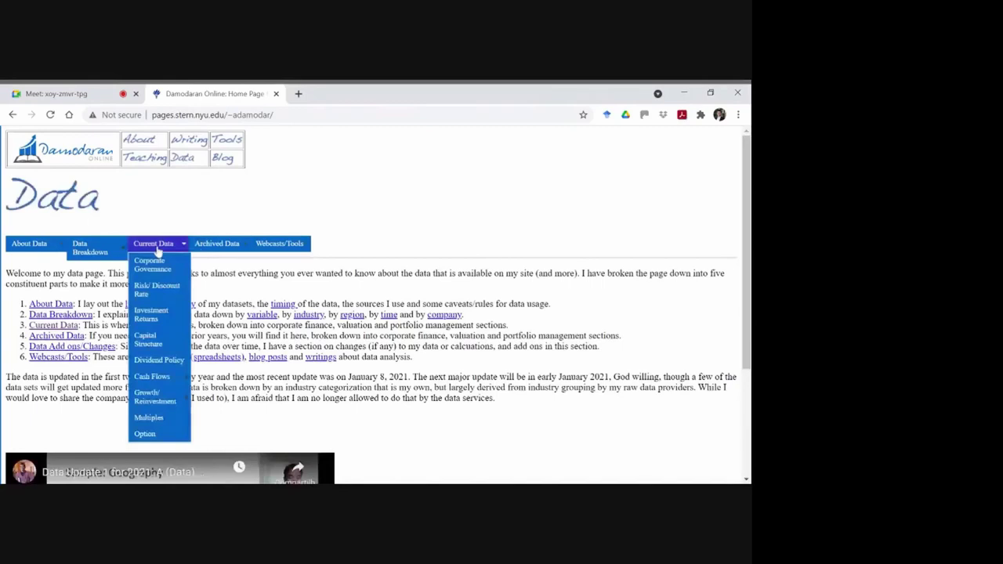
pyautogui.click(157, 249)
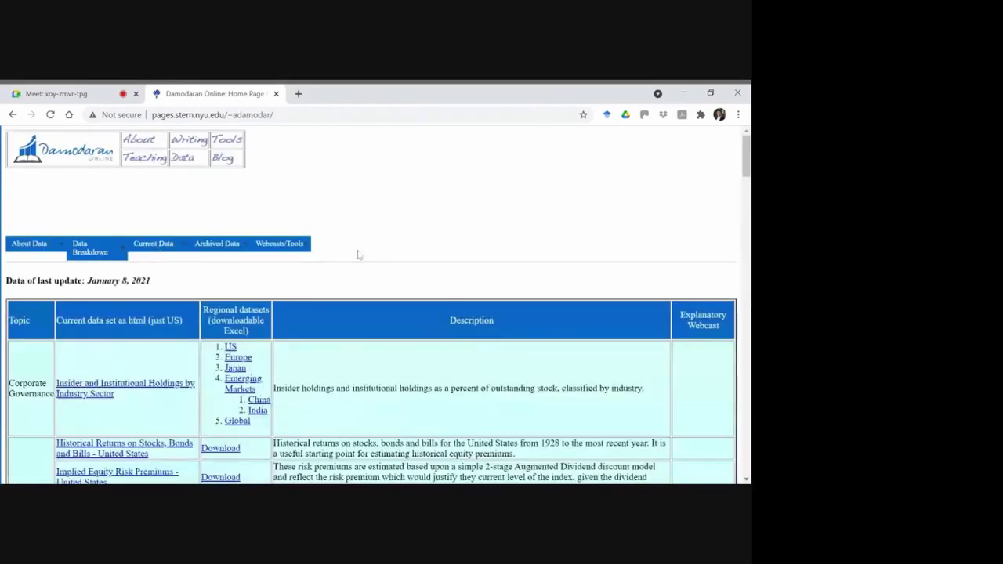
# - Download the Global dataset of Levered and Unlevered Betas by Industry and switch to the betaGlobal.xls workbook in Excel
pyautogui.scroll(-5, 358, 255)
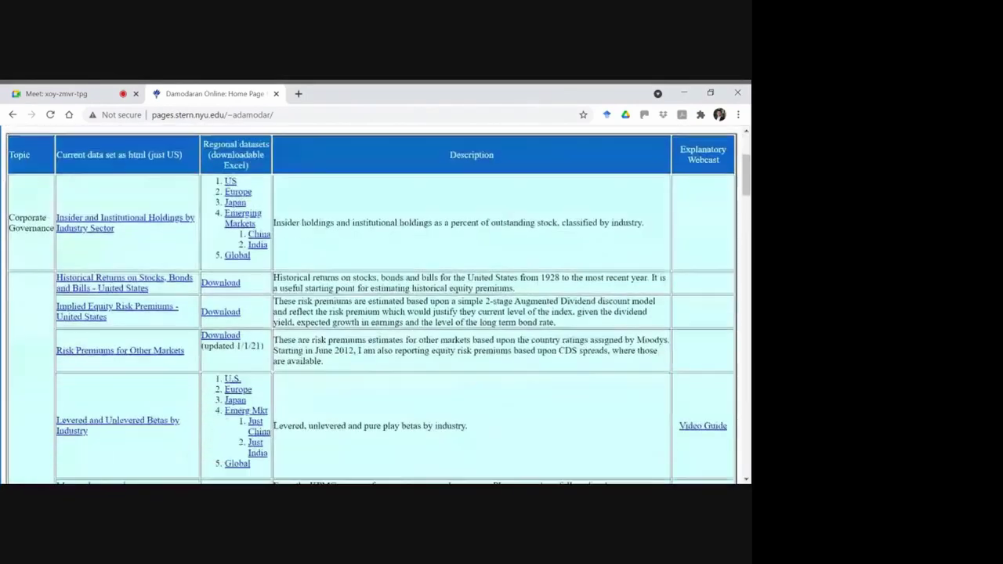
pyautogui.scroll(-1, 75, 337)
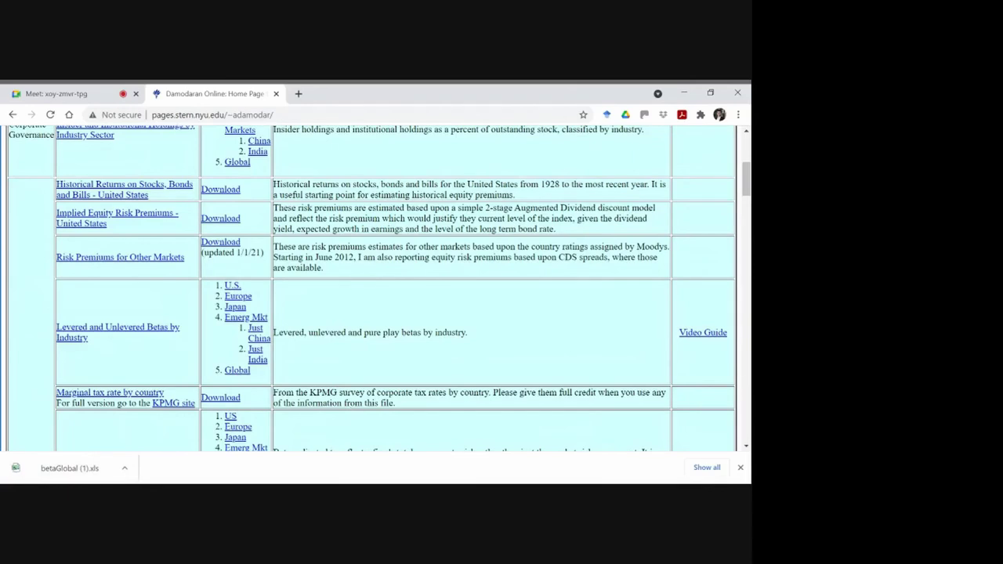
pyautogui.hotkey('alt', 'Tab')
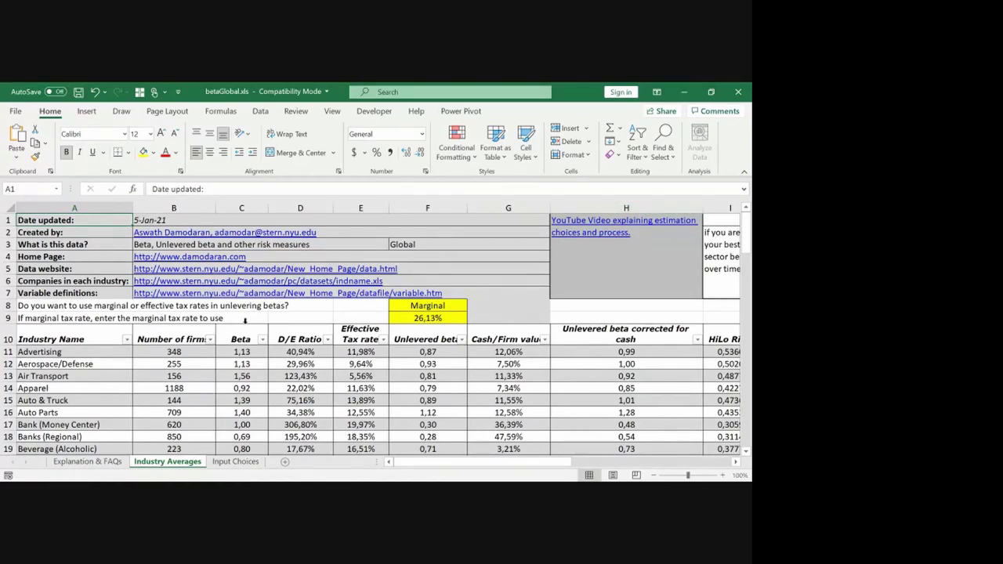
# - Examine the filter values offered for the Industry Name and Number of firms columns without applying any filter
pyautogui.click(124, 339)
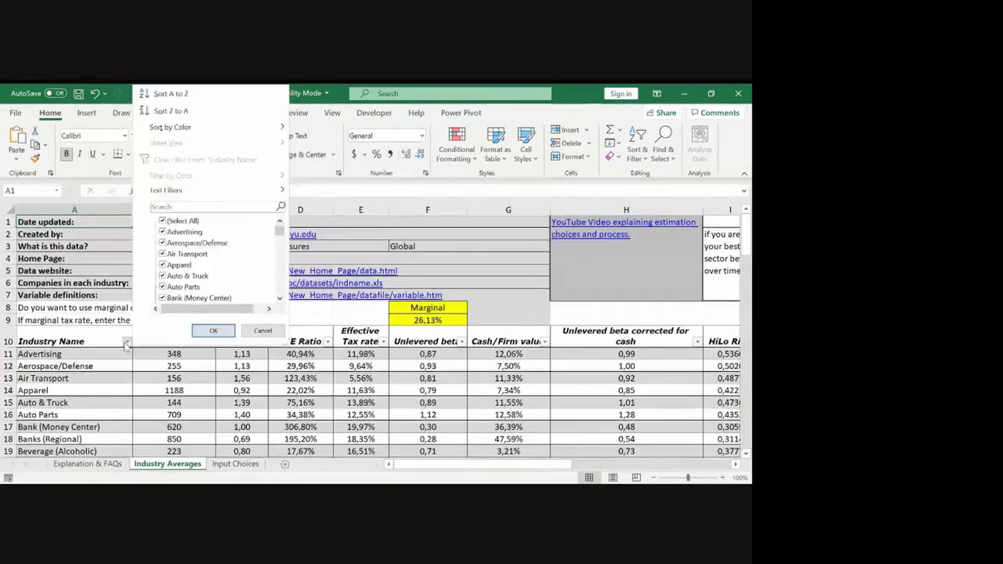
pyautogui.click(182, 221)
pyautogui.click(280, 235)
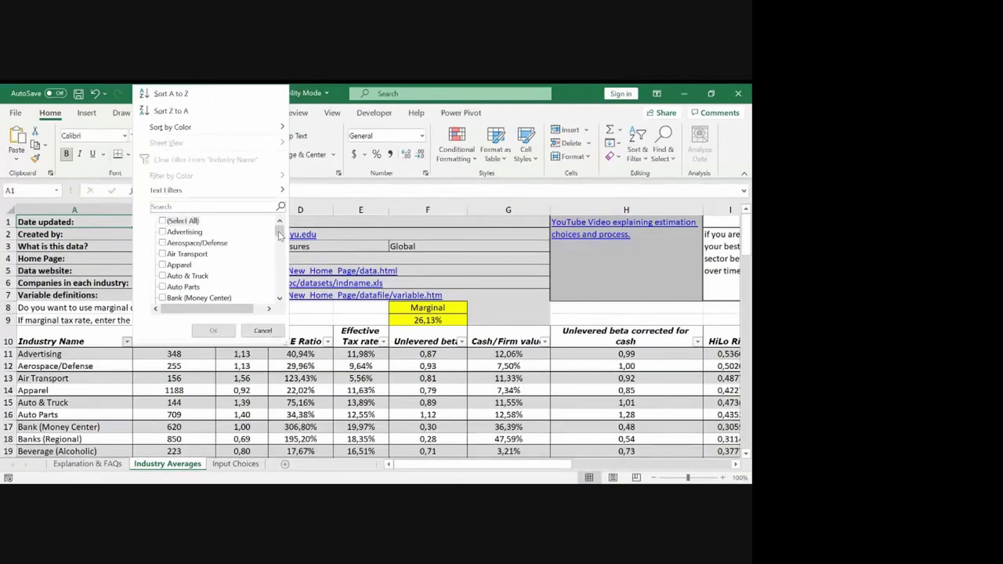
pyautogui.moveTo(280, 235)
pyautogui.mouseDown()
pyautogui.moveTo(278, 298)
pyautogui.moveTo(280, 232)
pyautogui.mouseUp()
pyautogui.click(263, 330)
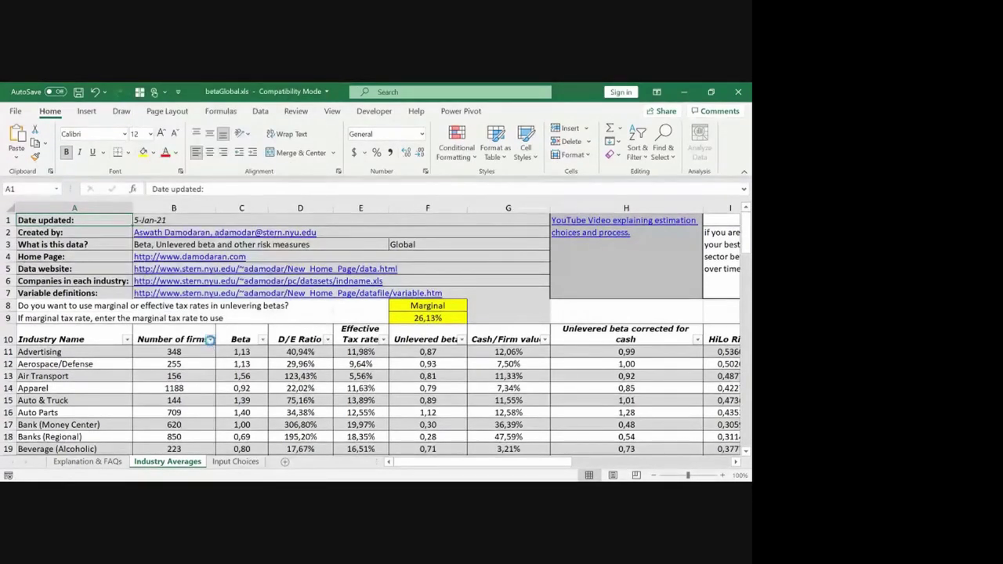
pyautogui.click(210, 338)
pyautogui.click(98, 219)
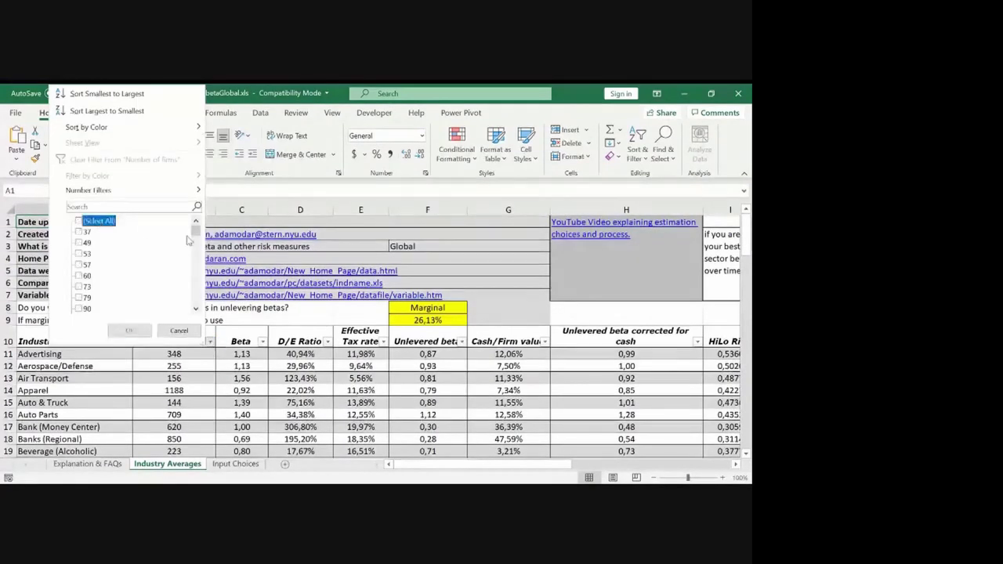
pyautogui.moveTo(194, 235)
pyautogui.mouseDown()
pyautogui.moveTo(194, 296)
pyautogui.moveTo(195, 225)
pyautogui.mouseUp()
pyautogui.click(179, 329)
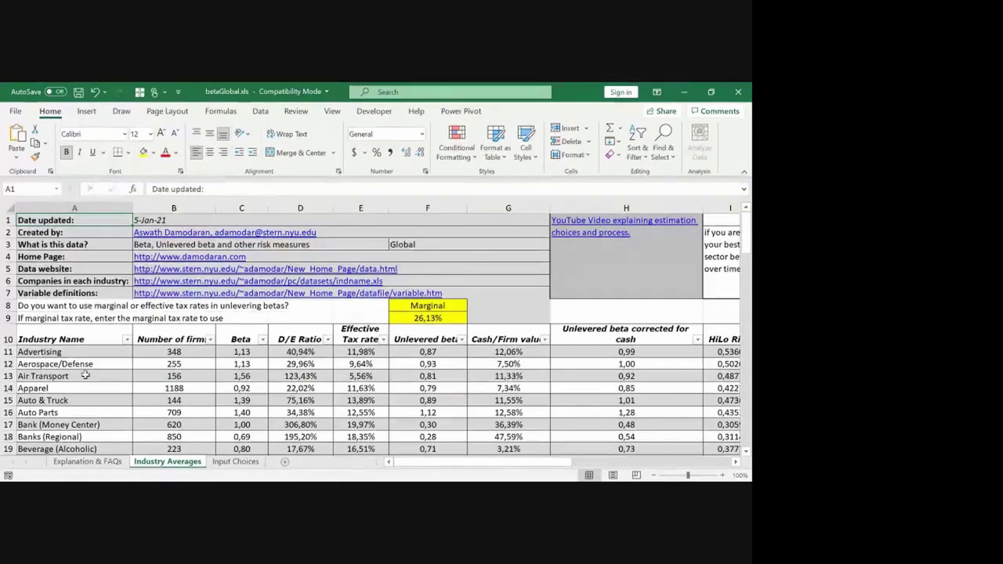
# - Inspect the Beta heading, the Effective Tax rate for Advertising and the region cell describing the dataset's scope
pyautogui.click(245, 340)
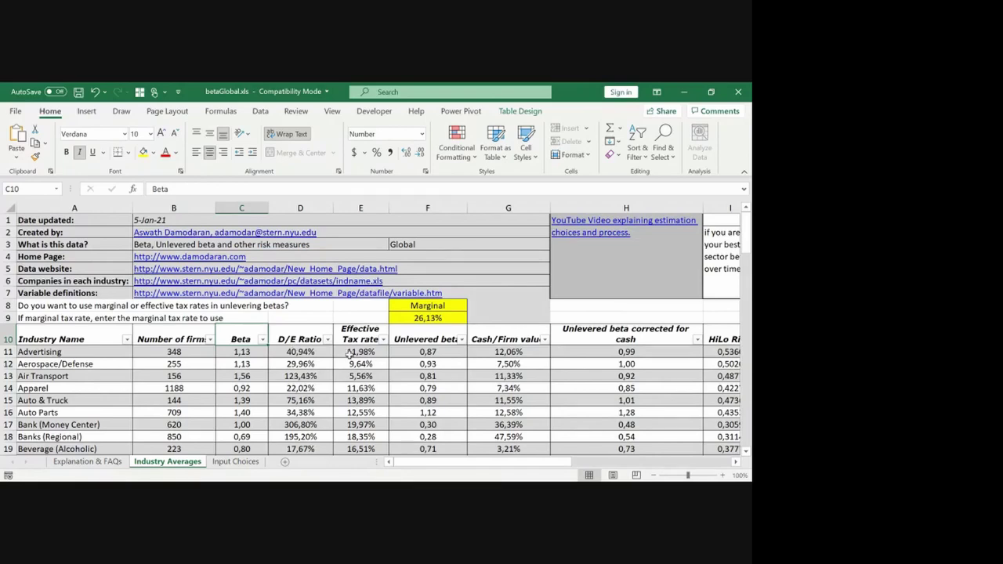
pyautogui.click(350, 355)
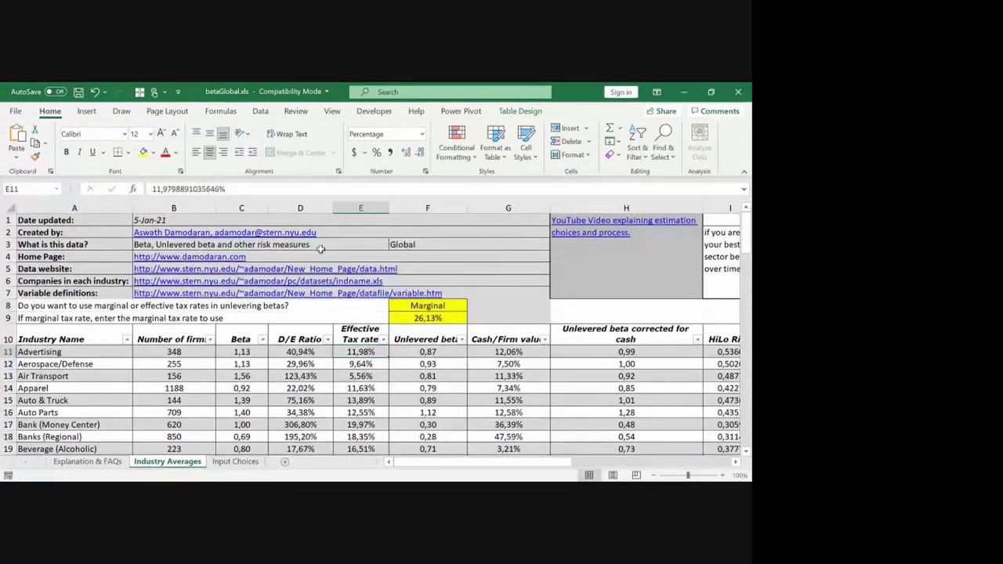
pyautogui.click(421, 244)
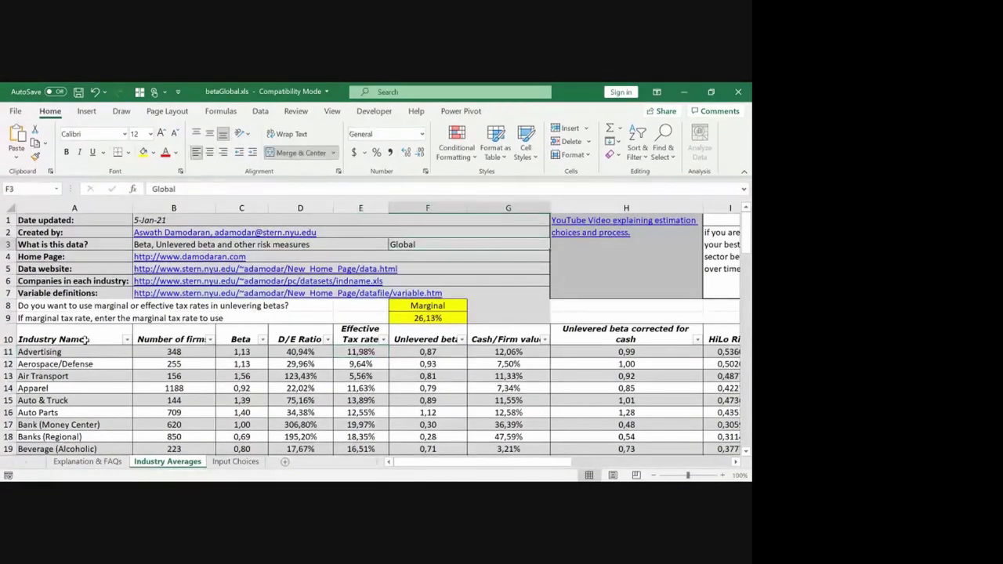
# - Filter the Industry Name column by searching for retail and keeping only Retail (Grocery and Food)
pyautogui.click(126, 340)
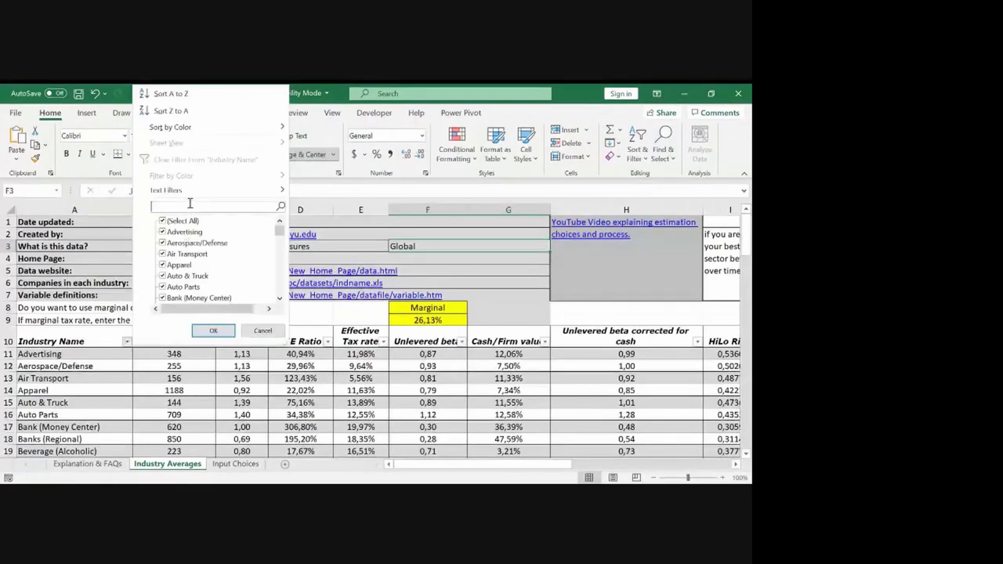
pyautogui.write('retail')
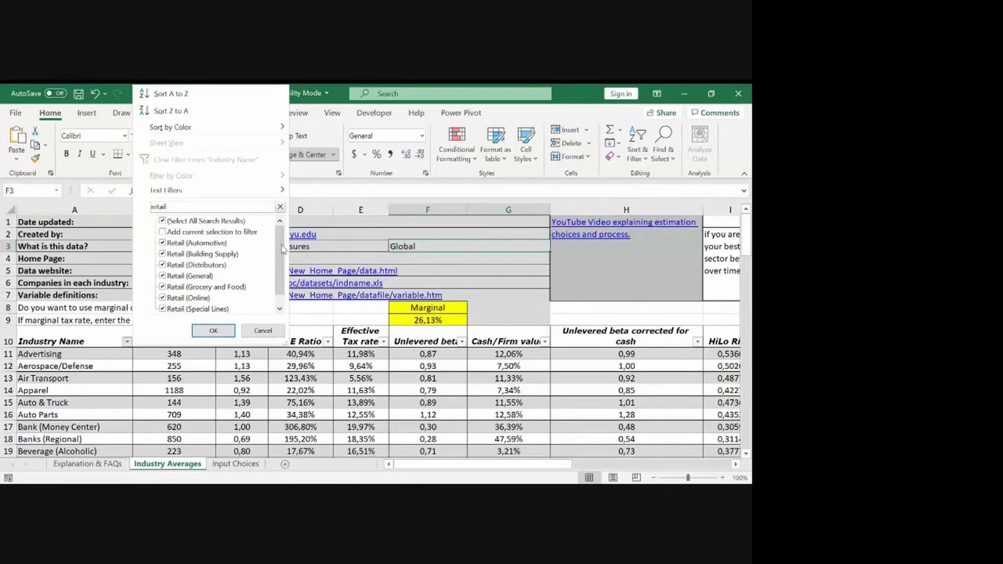
pyautogui.moveTo(282, 249)
pyautogui.mouseDown()
pyautogui.moveTo(280, 273)
pyautogui.moveTo(278, 256)
pyautogui.mouseUp()
pyautogui.click(180, 221)
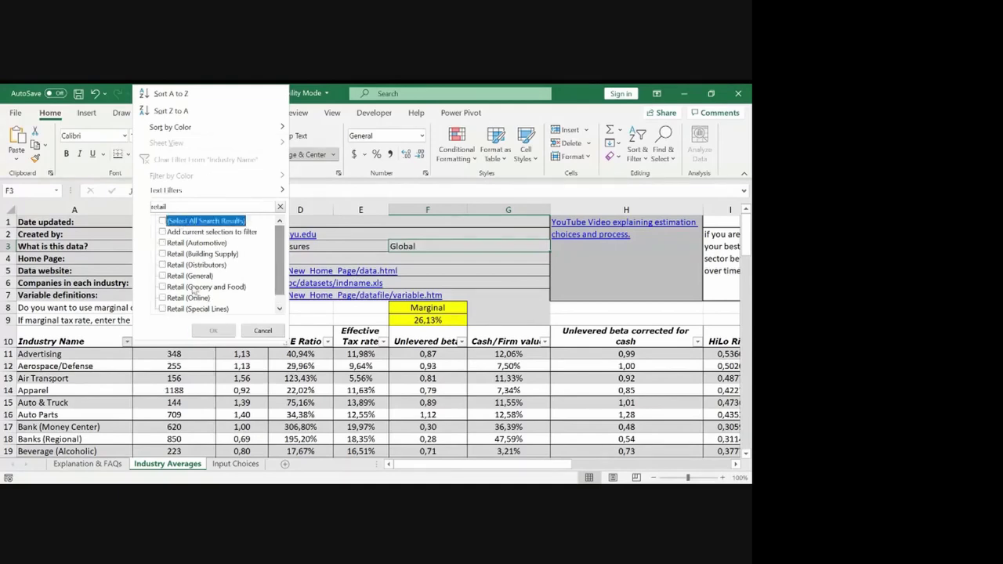
pyautogui.click(218, 287)
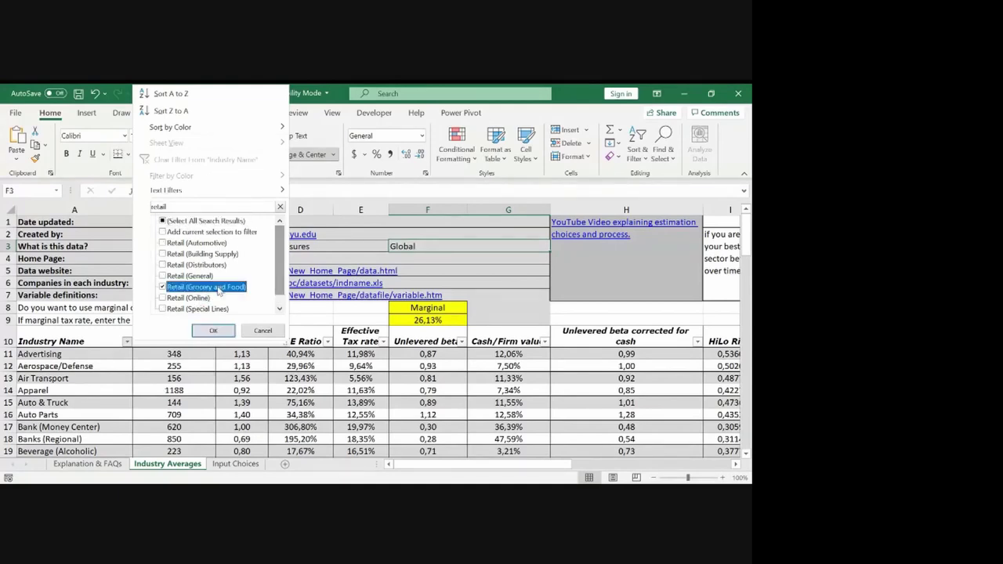
pyautogui.click(212, 330)
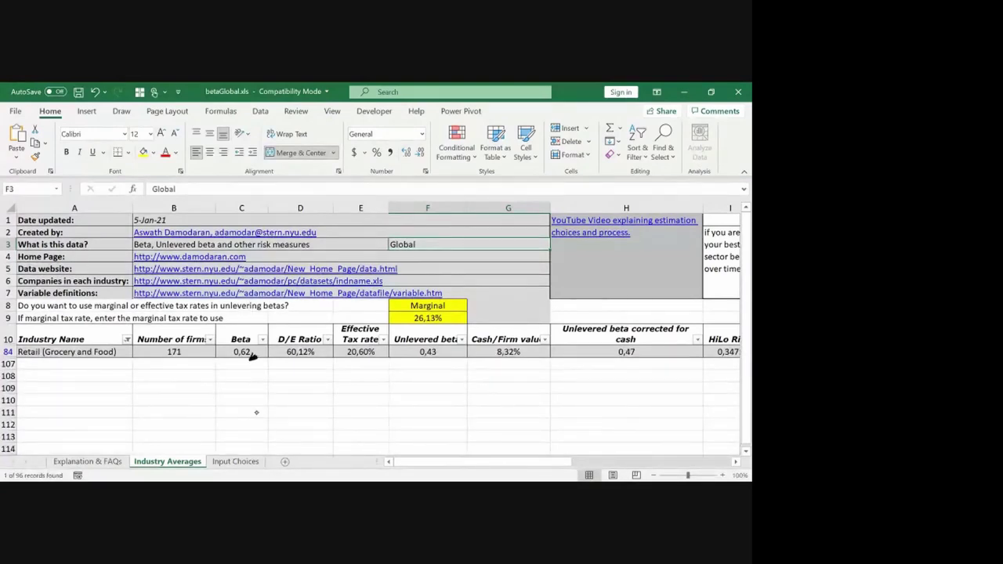
# - Mark the D/E Ratio, Effective Tax rate and Unlevered beta columns with ink, and clear the annotations
pyautogui.moveTo(317, 332); pyautogui.dragTo(310, 329)
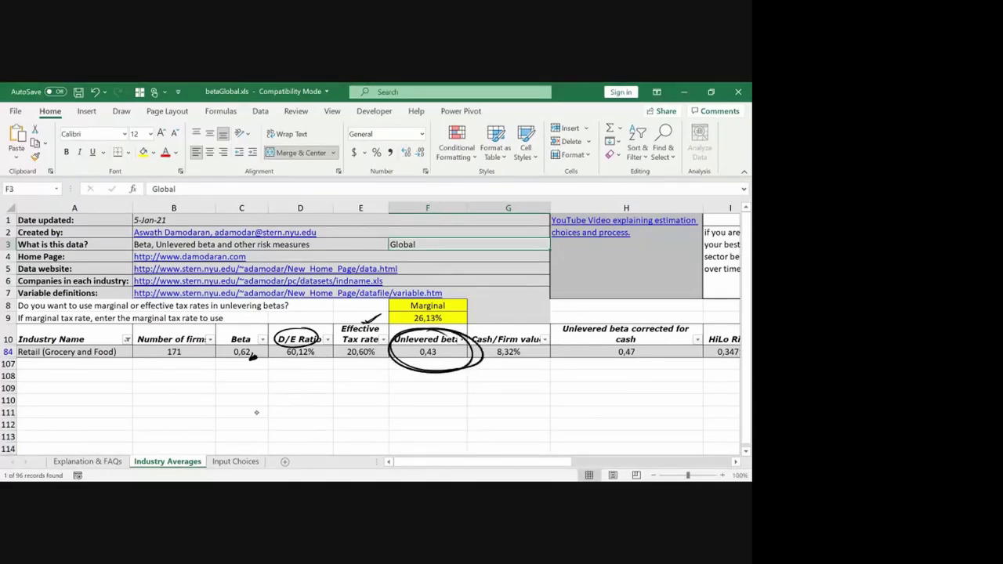
pyautogui.hotkey('ctrl', 'z')
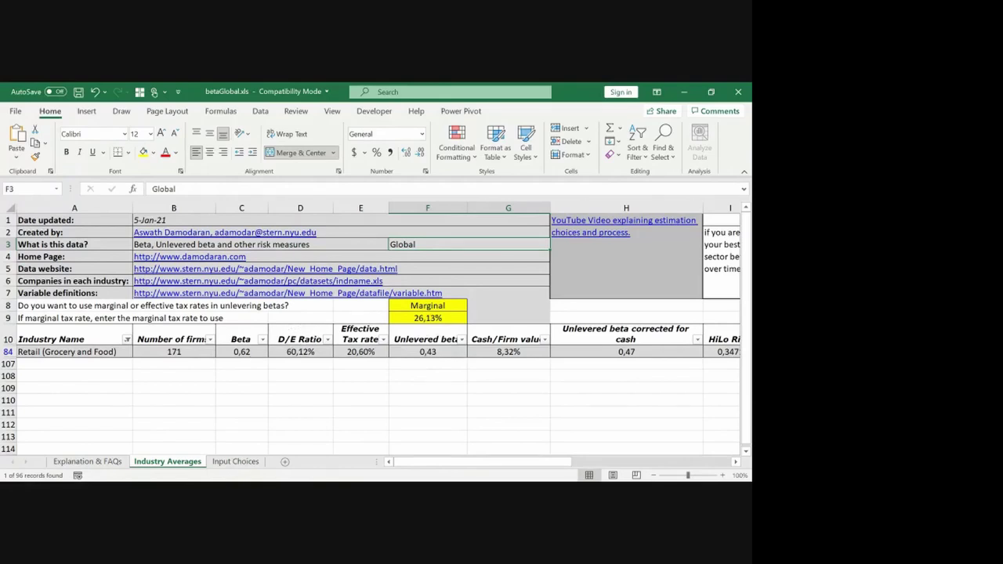
# - Change the Industry Name filter so that only Retail (Online) is shown
pyautogui.click(126, 339)
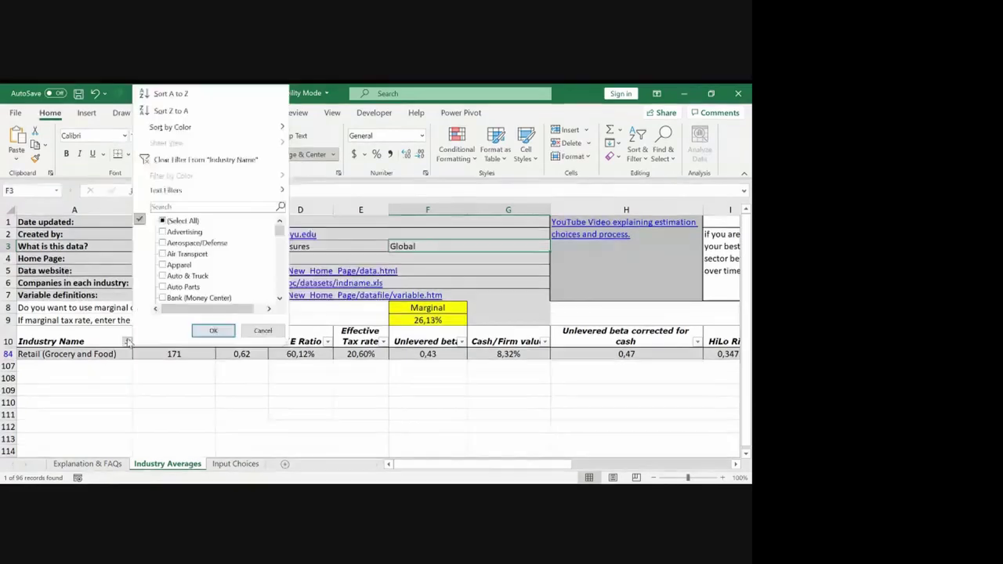
pyautogui.click(180, 209)
pyautogui.write('retail')
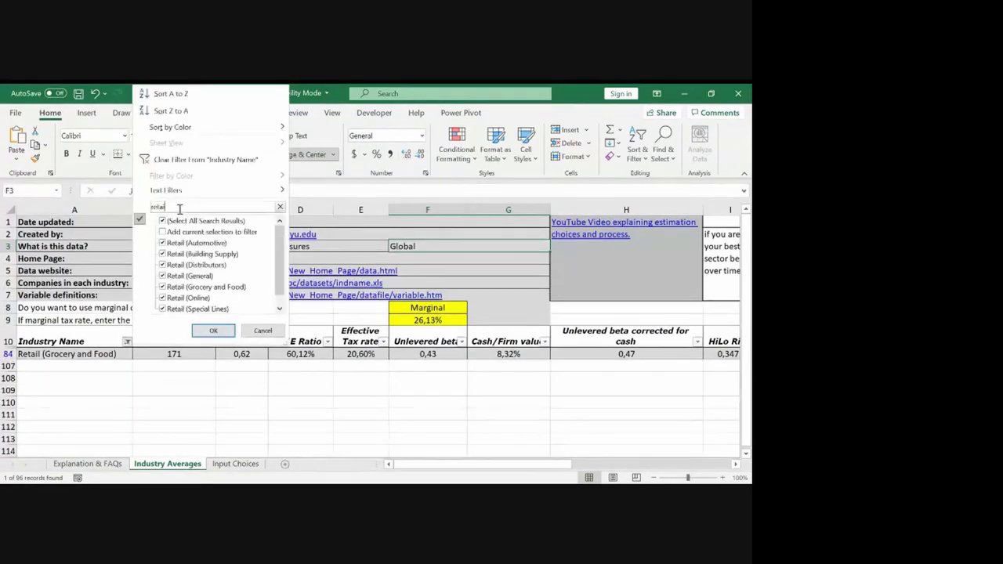
pyautogui.click(182, 221)
pyautogui.click(189, 299)
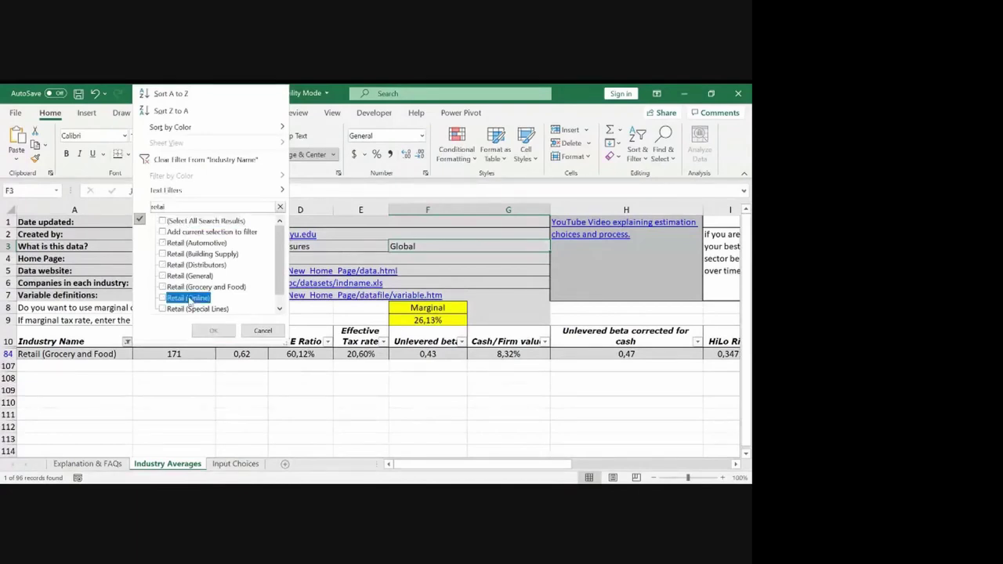
pyautogui.click(213, 330)
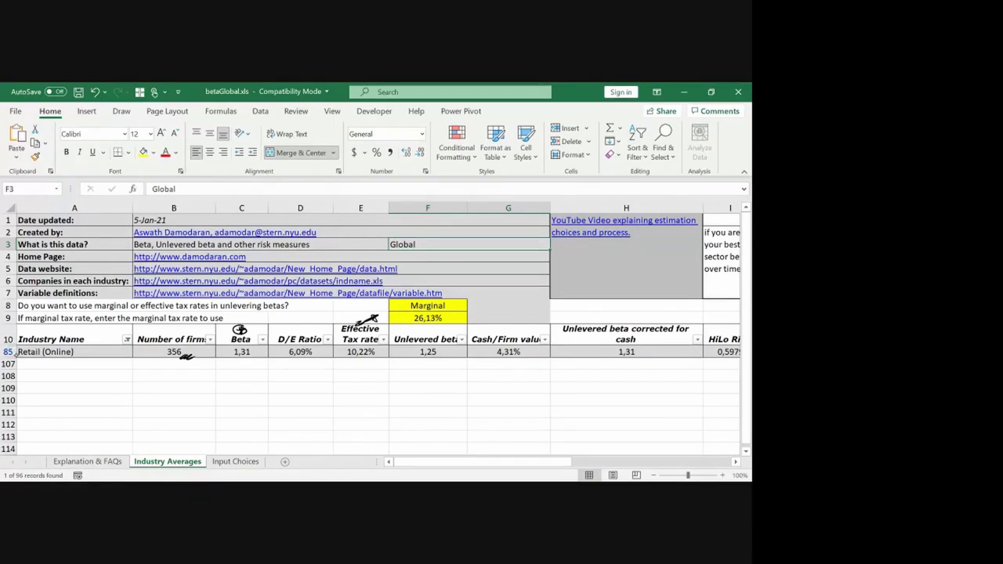
# - Circle and underline the Unlevered beta of Retail (Online) with ink, and circle the Global region label
pyautogui.moveTo(396, 335); pyautogui.dragTo(401, 332)
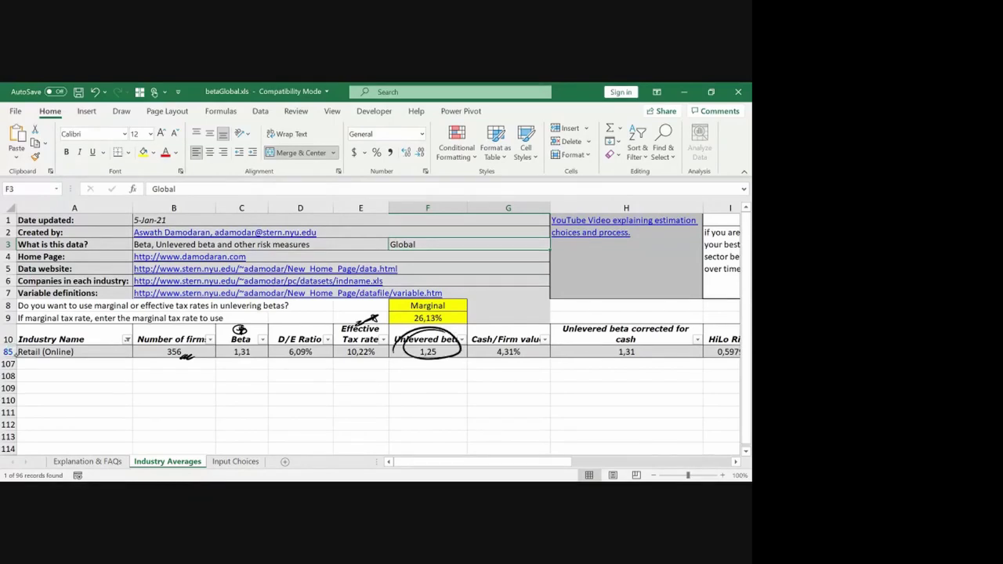
pyautogui.moveTo(420, 366)
pyautogui.mouseDown()
pyautogui.moveTo(429, 361)
pyautogui.moveTo(419, 366)
pyautogui.mouseUp()
pyautogui.moveTo(408, 234); pyautogui.dragTo(418, 239)
pyautogui.moveTo(451, 328); pyautogui.dragTo(466, 323)
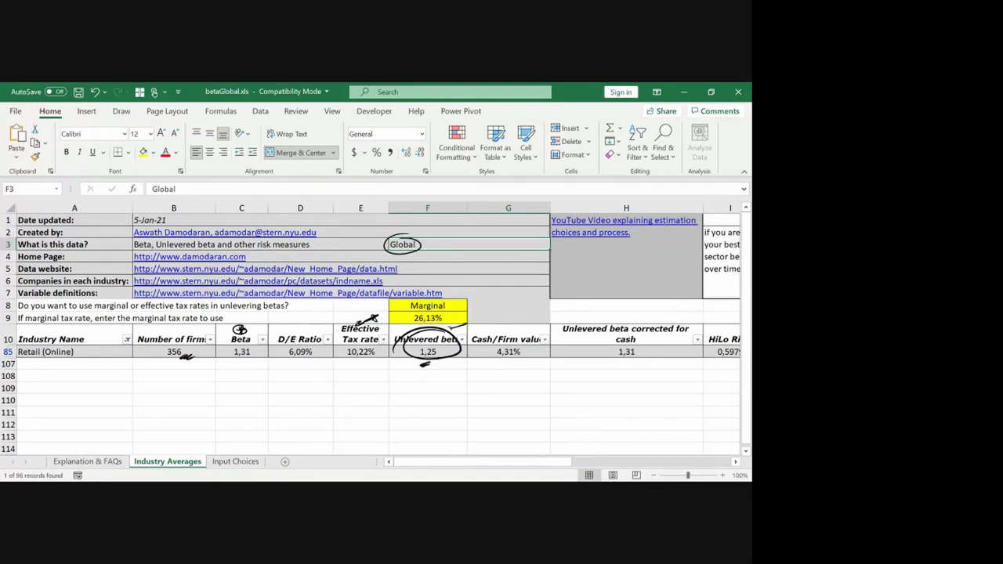